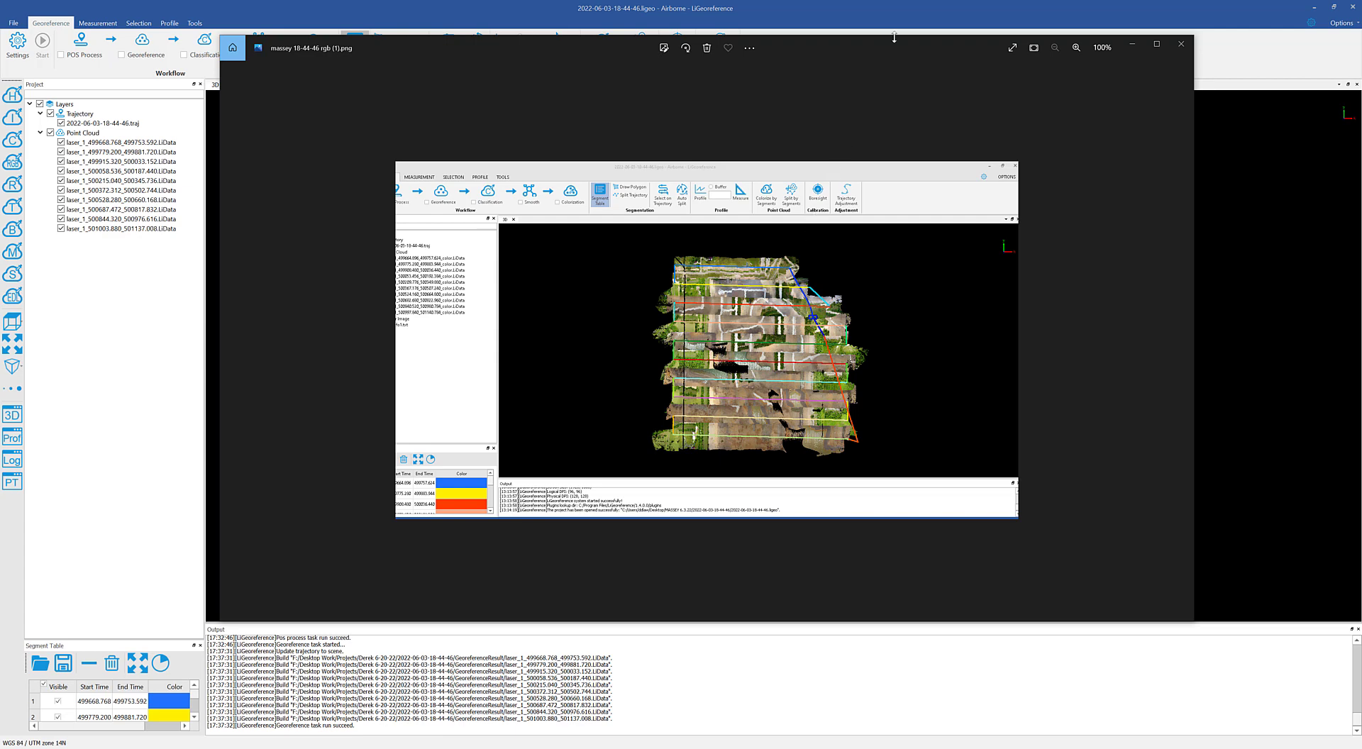
# Step: Enable the Colorization stage of the georeferencing workflow and start processing
pyautogui.click(878, 19)
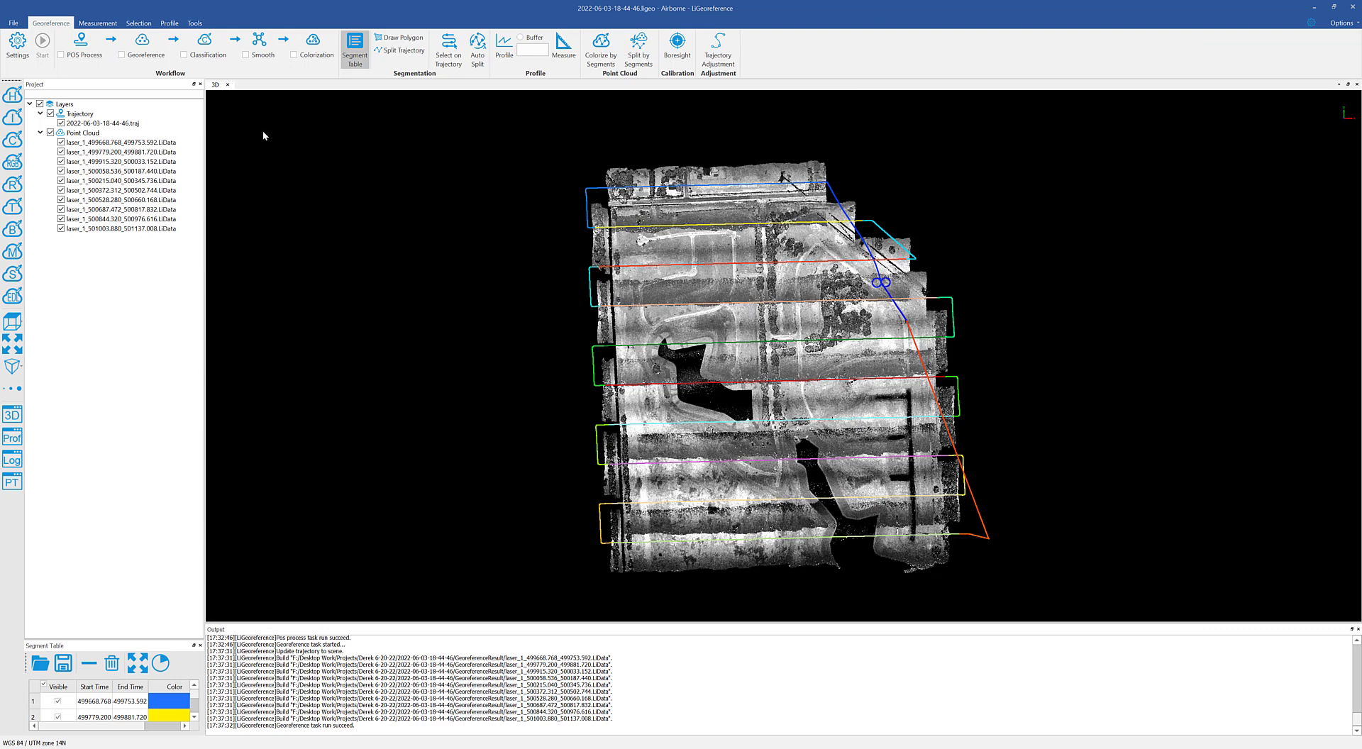
pyautogui.click(295, 56)
pyautogui.click(44, 50)
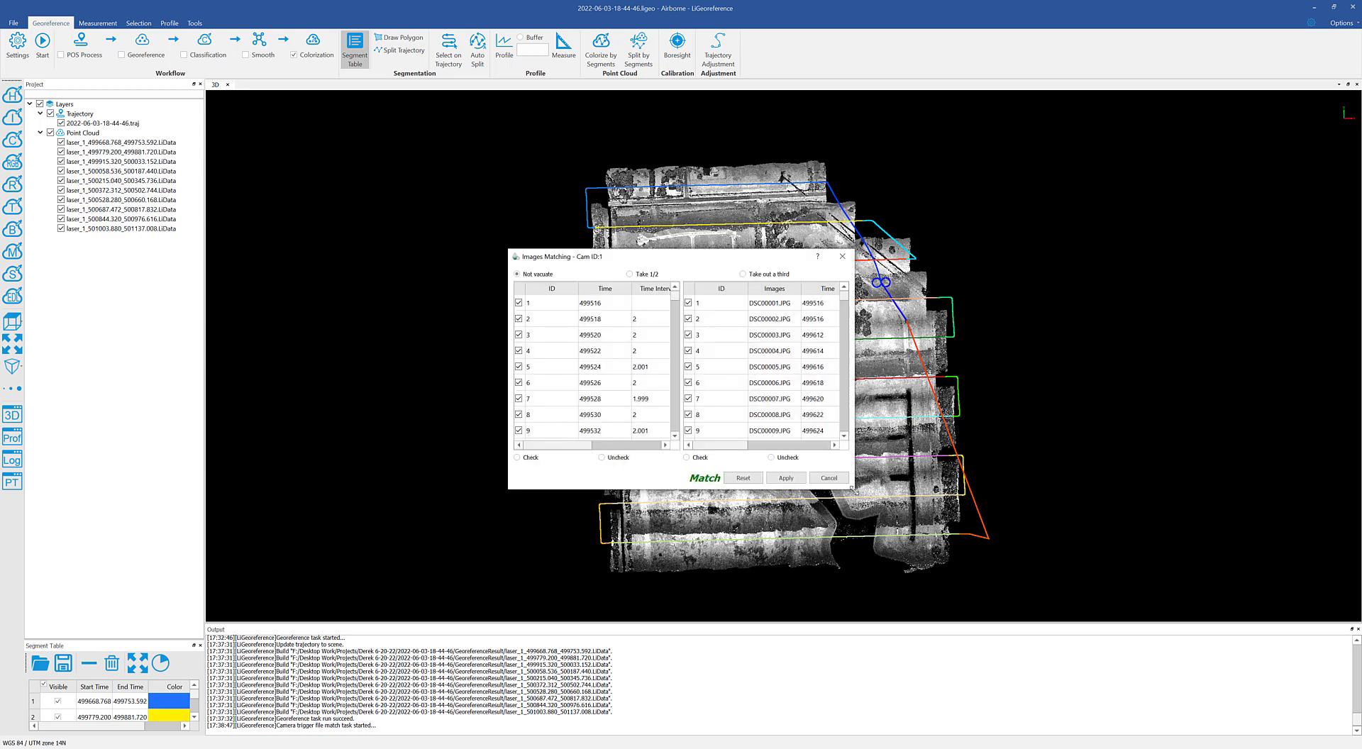
# Step: Enlarge the Images Matching dialog and examine the image list's times and intervals from the first to the last entry
pyautogui.moveTo(852, 489); pyautogui.dragTo(1100, 671)
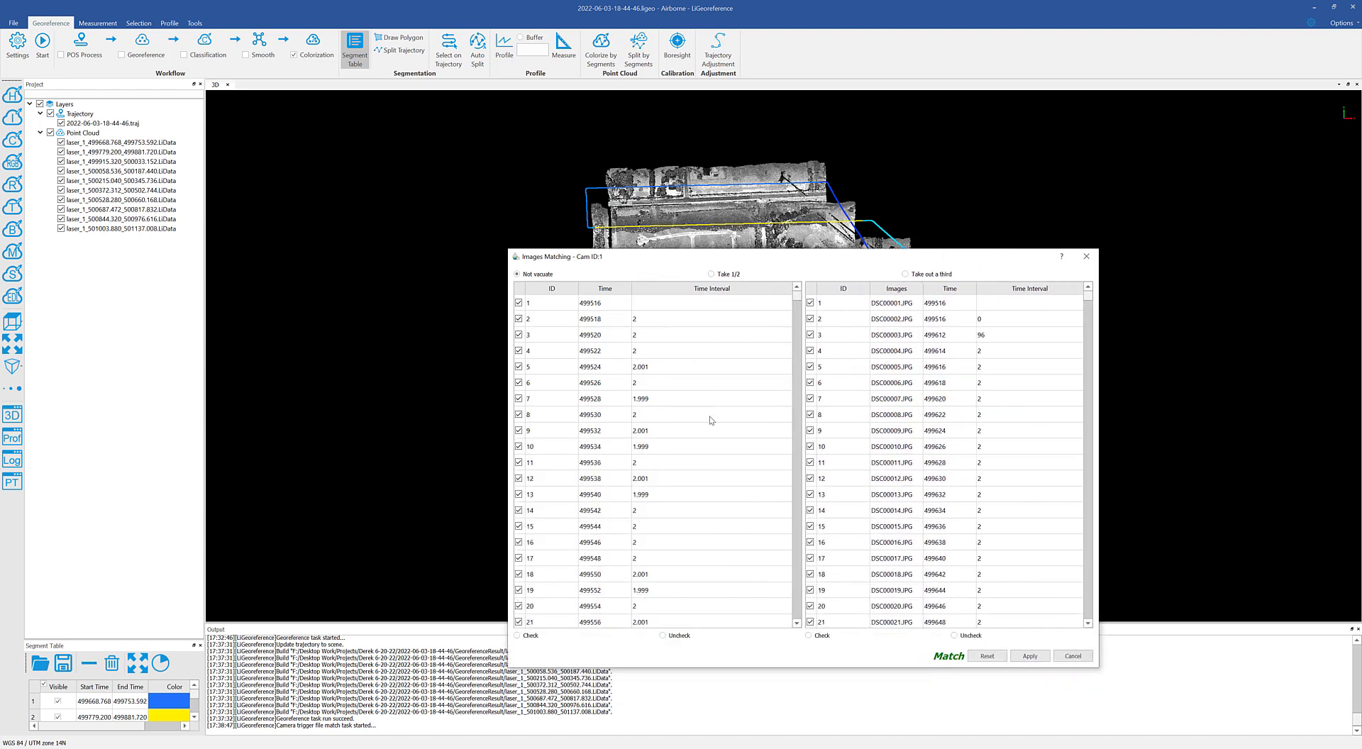
pyautogui.moveTo(803, 262); pyautogui.dragTo(675, 190)
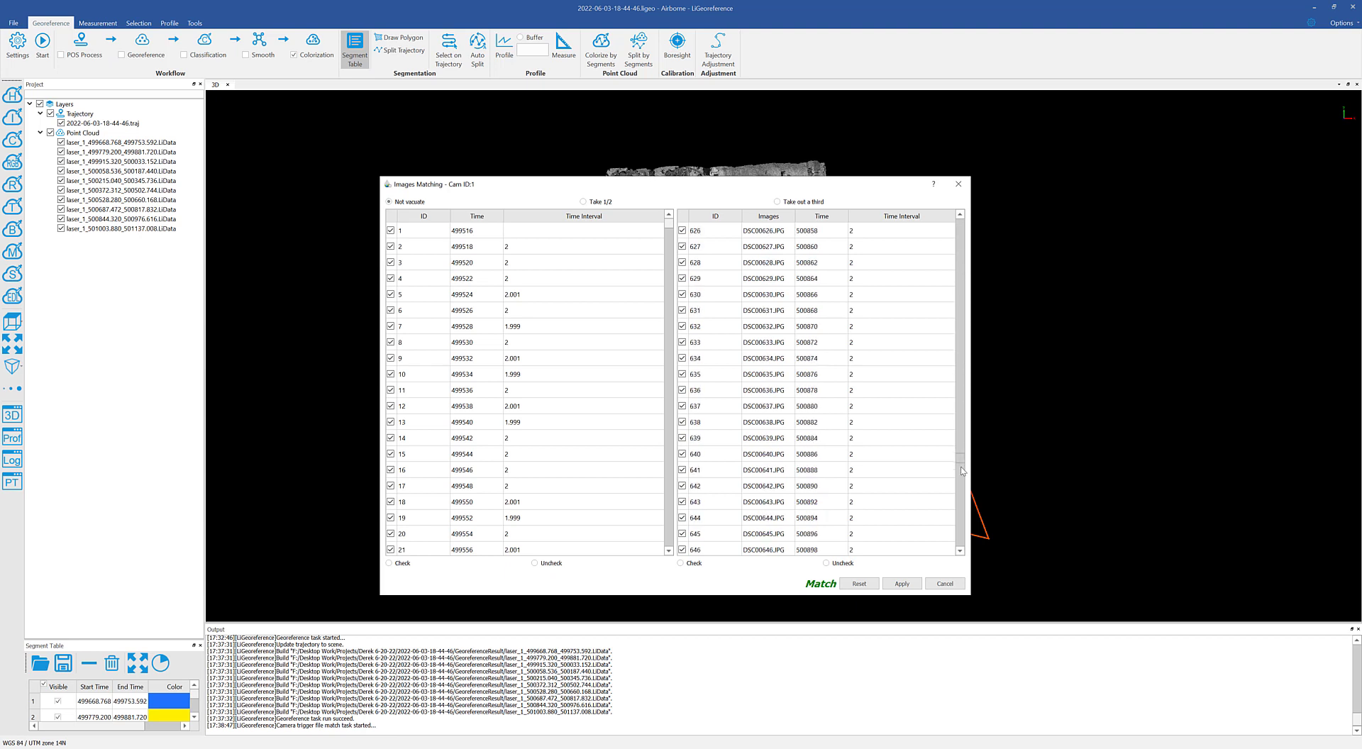
pyautogui.moveTo(962, 224); pyautogui.dragTo(948, 549)
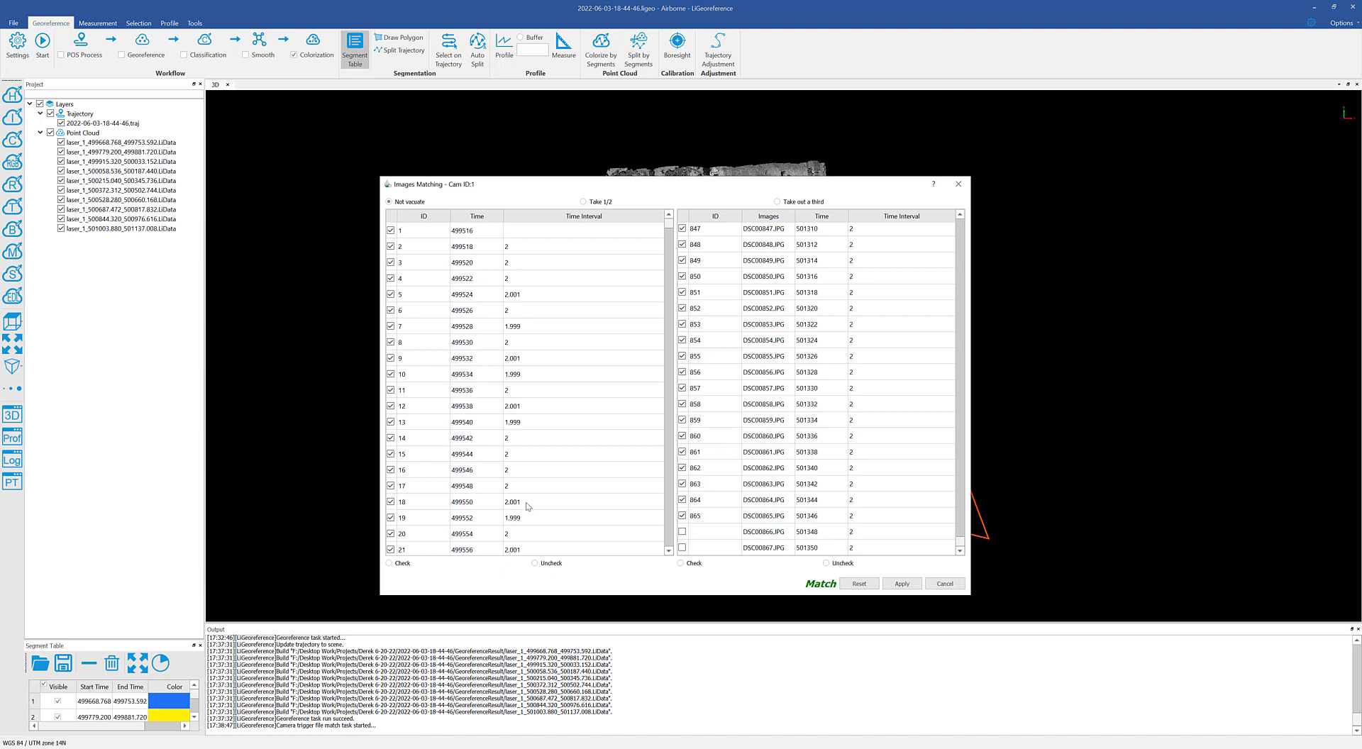
pyautogui.moveTo(964, 540); pyautogui.dragTo(963, 222)
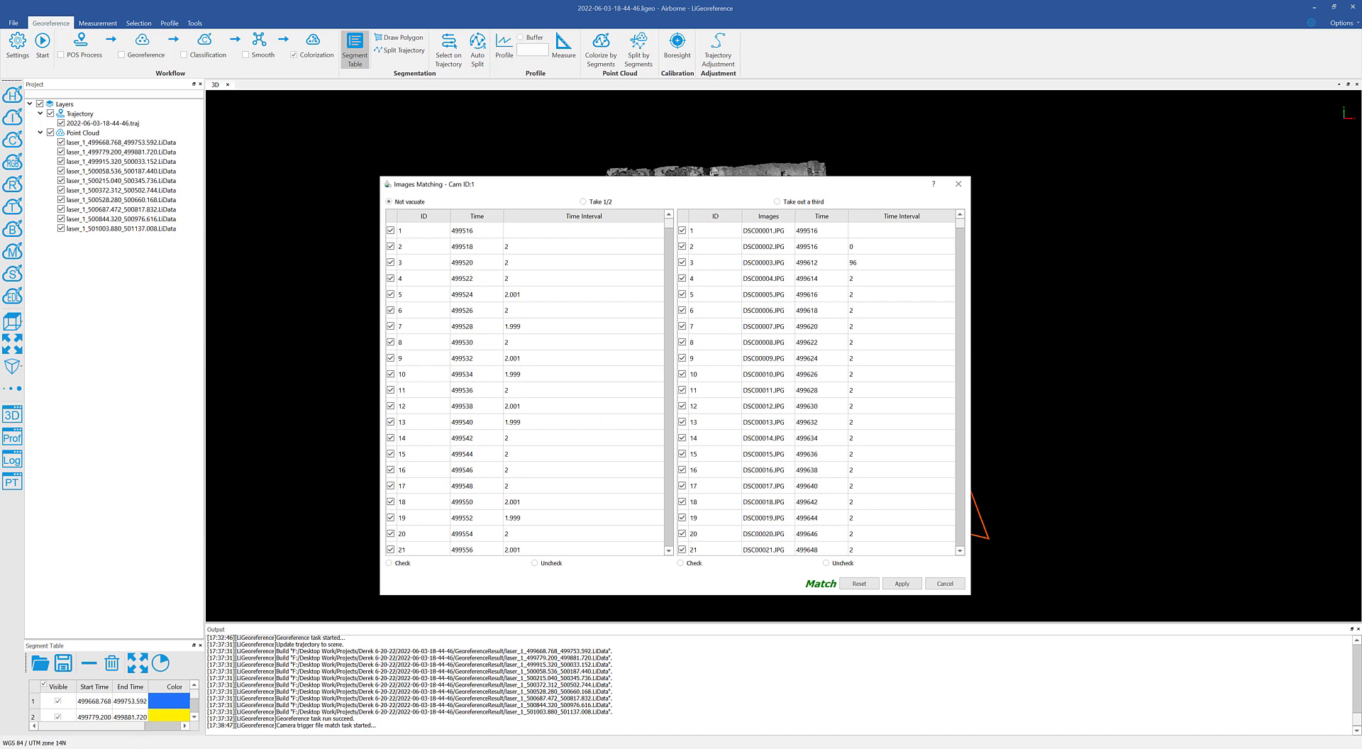
# Step: Open the Images folder beside the matching list and check the first photos, DSC00001.JPG and DSC00002.JPG
pyautogui.click(61, 729)
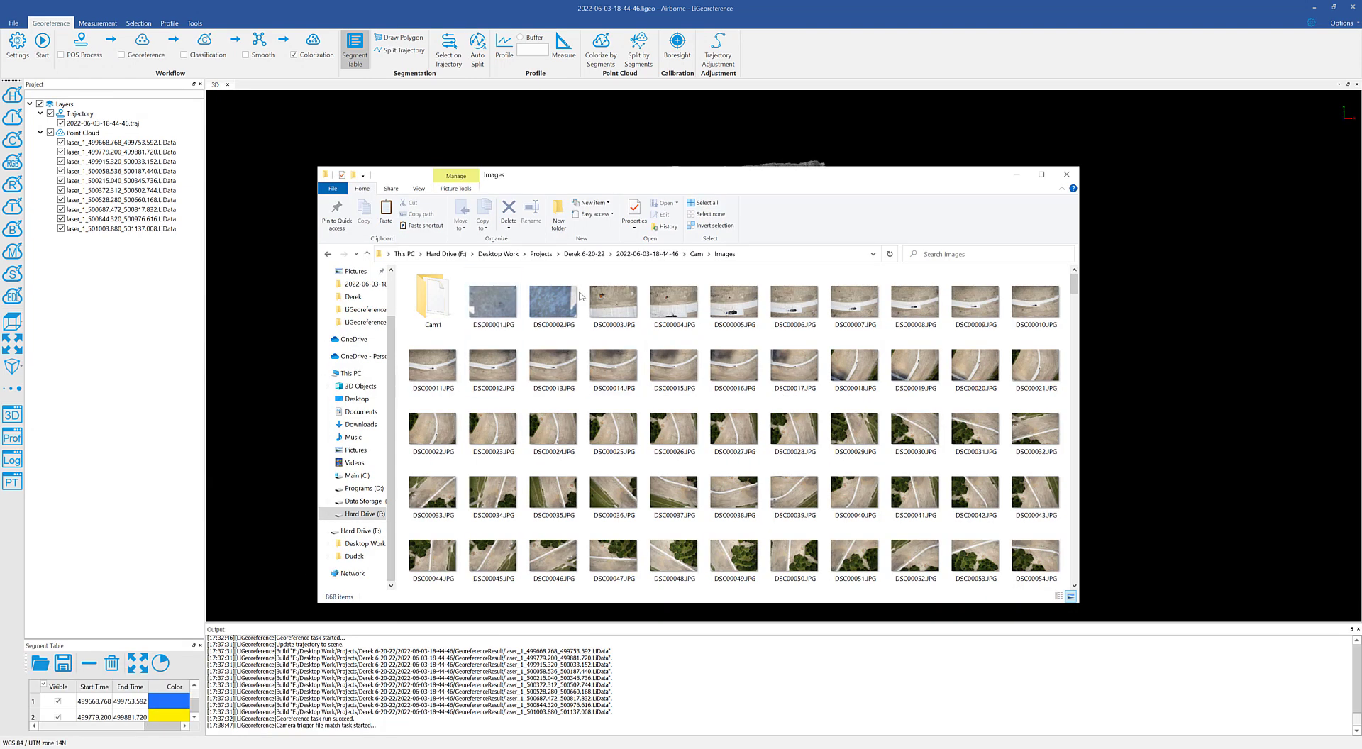
pyautogui.moveTo(674, 182); pyautogui.dragTo(438, 102)
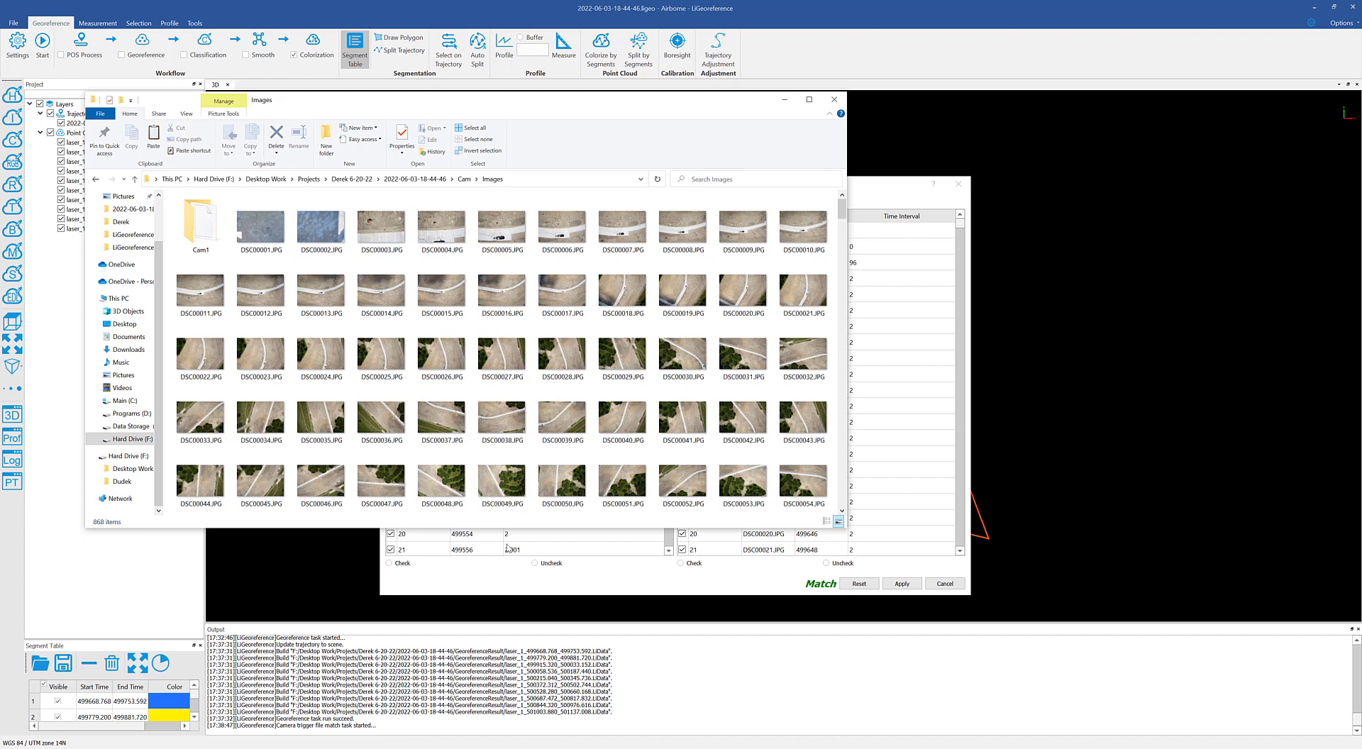
pyautogui.click(317, 226)
pyautogui.click(875, 199)
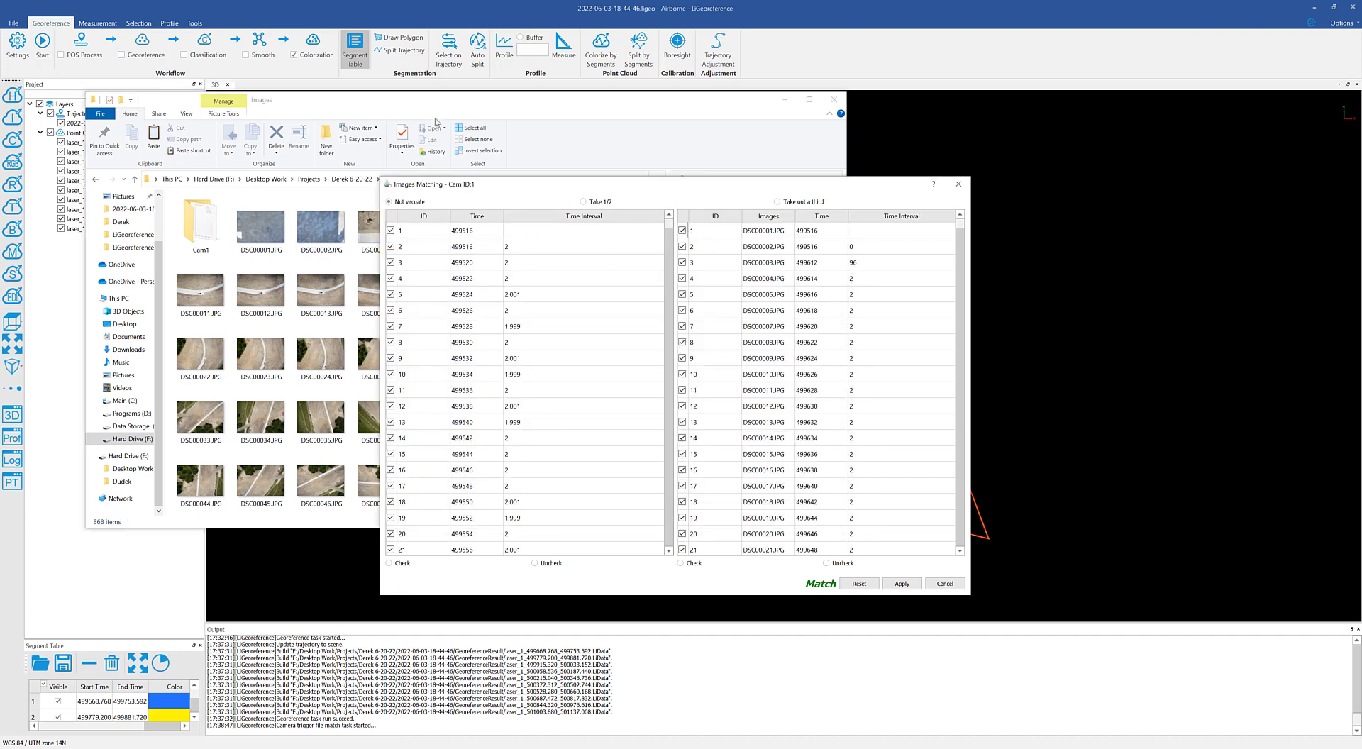
# Step: Exclude images DSC00001.JPG and DSC00002.JPG and trigger records 864 and 865, and compare the ends of both lists
pyautogui.click(683, 231)
pyautogui.click(682, 247)
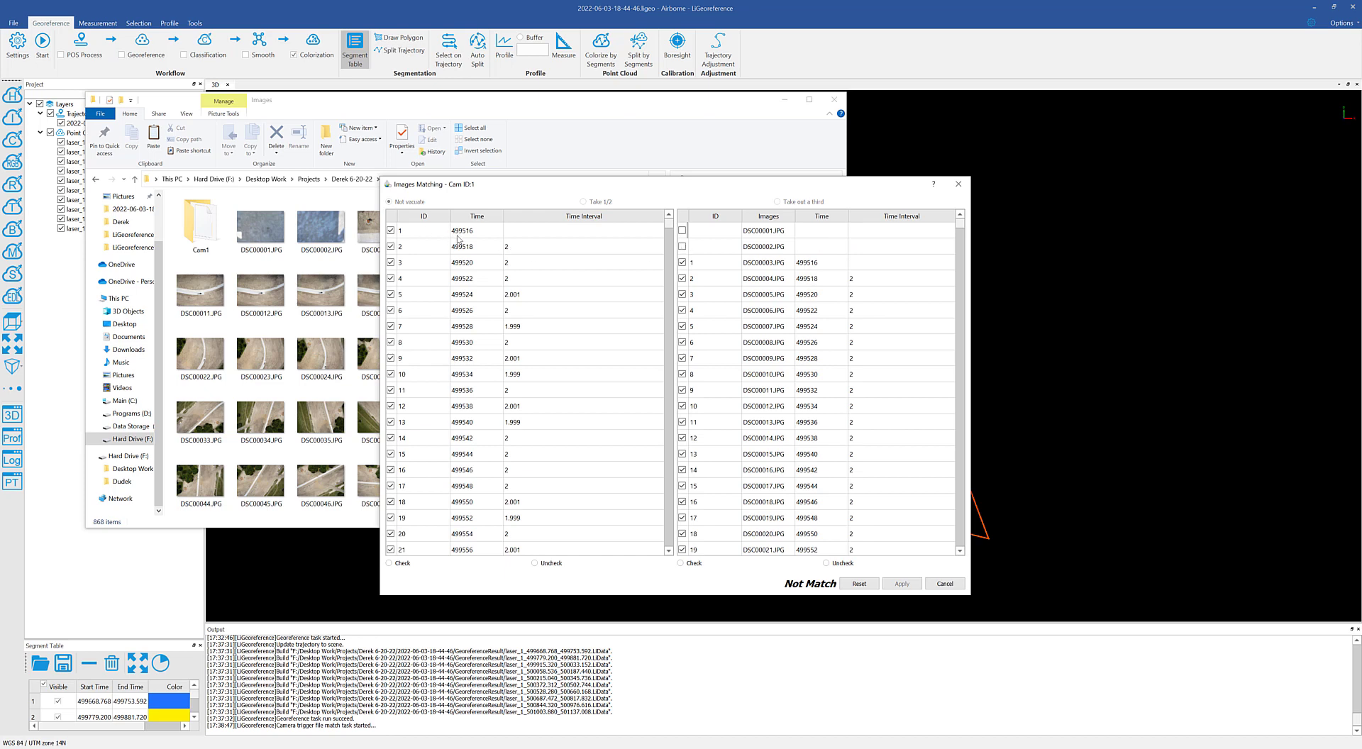
pyautogui.moveTo(532, 186); pyautogui.dragTo(672, 190)
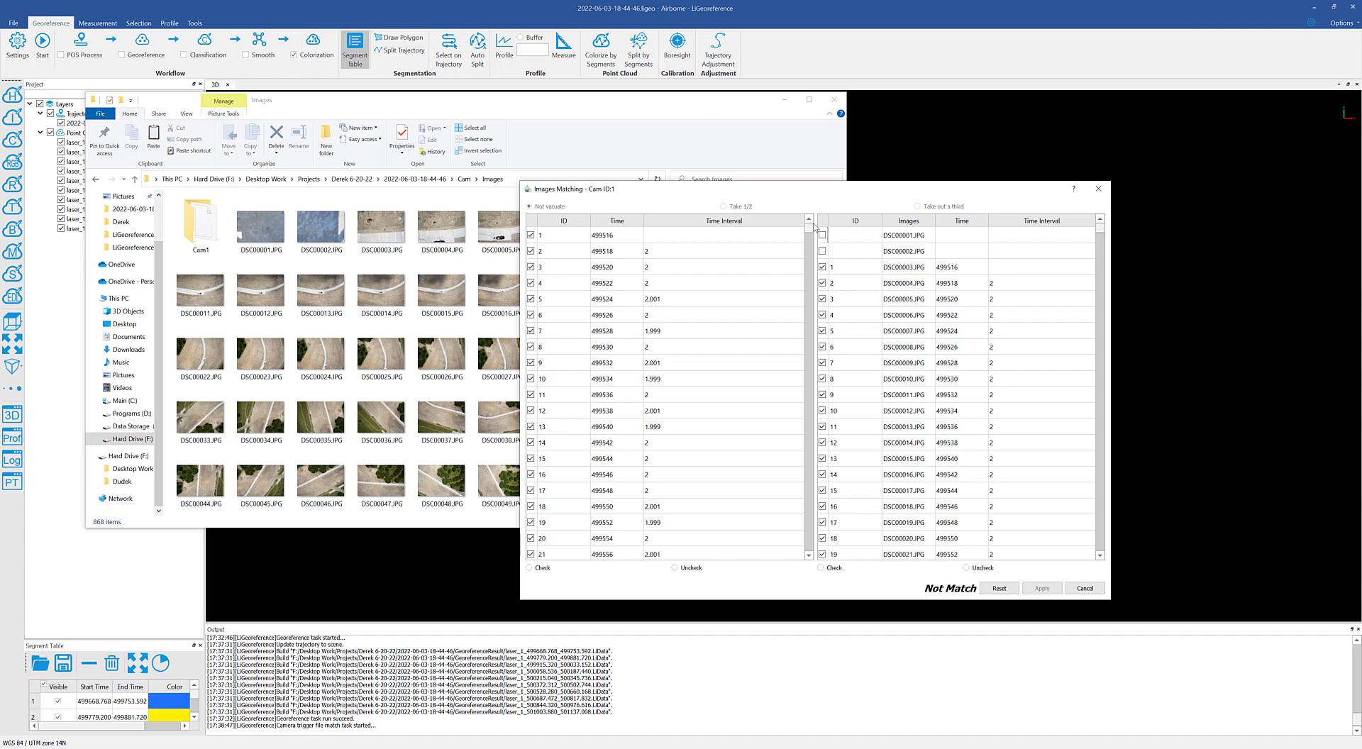
pyautogui.moveTo(809, 228); pyautogui.dragTo(809, 547)
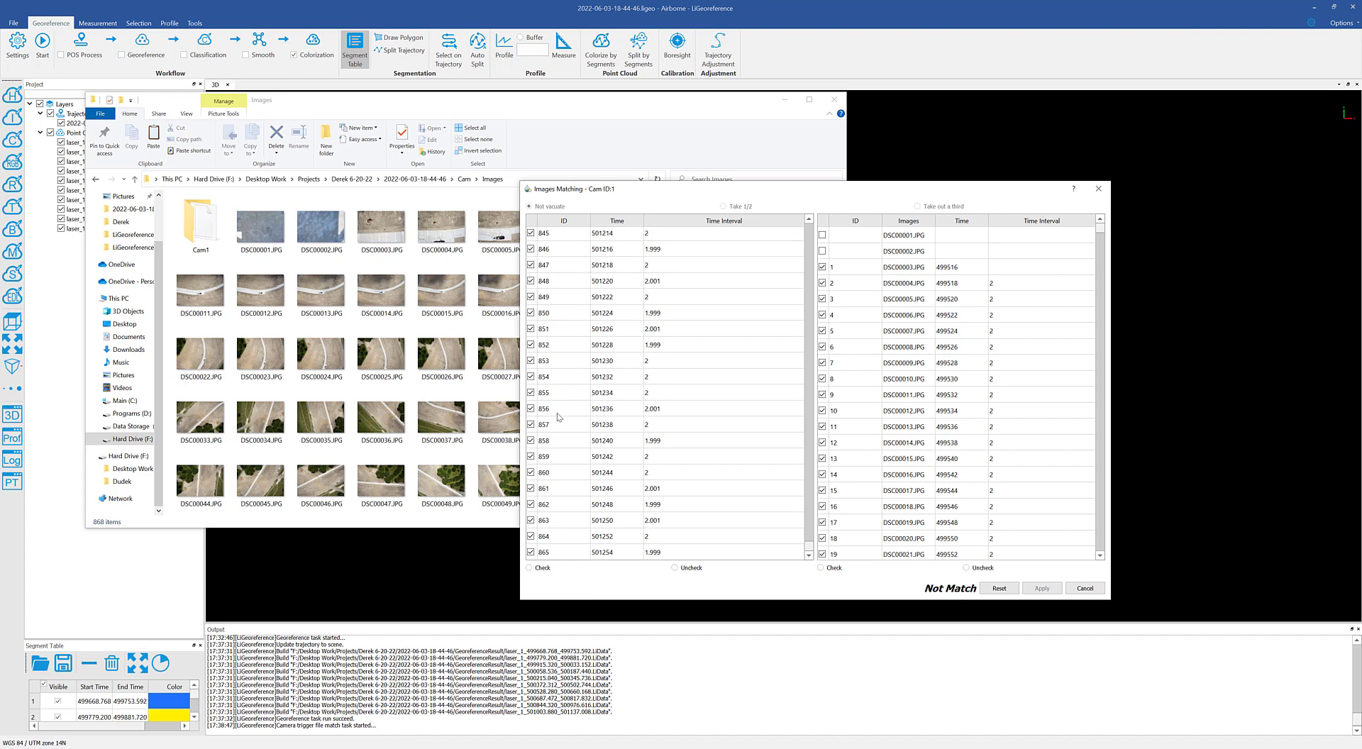
pyautogui.click(531, 553)
pyautogui.click(530, 536)
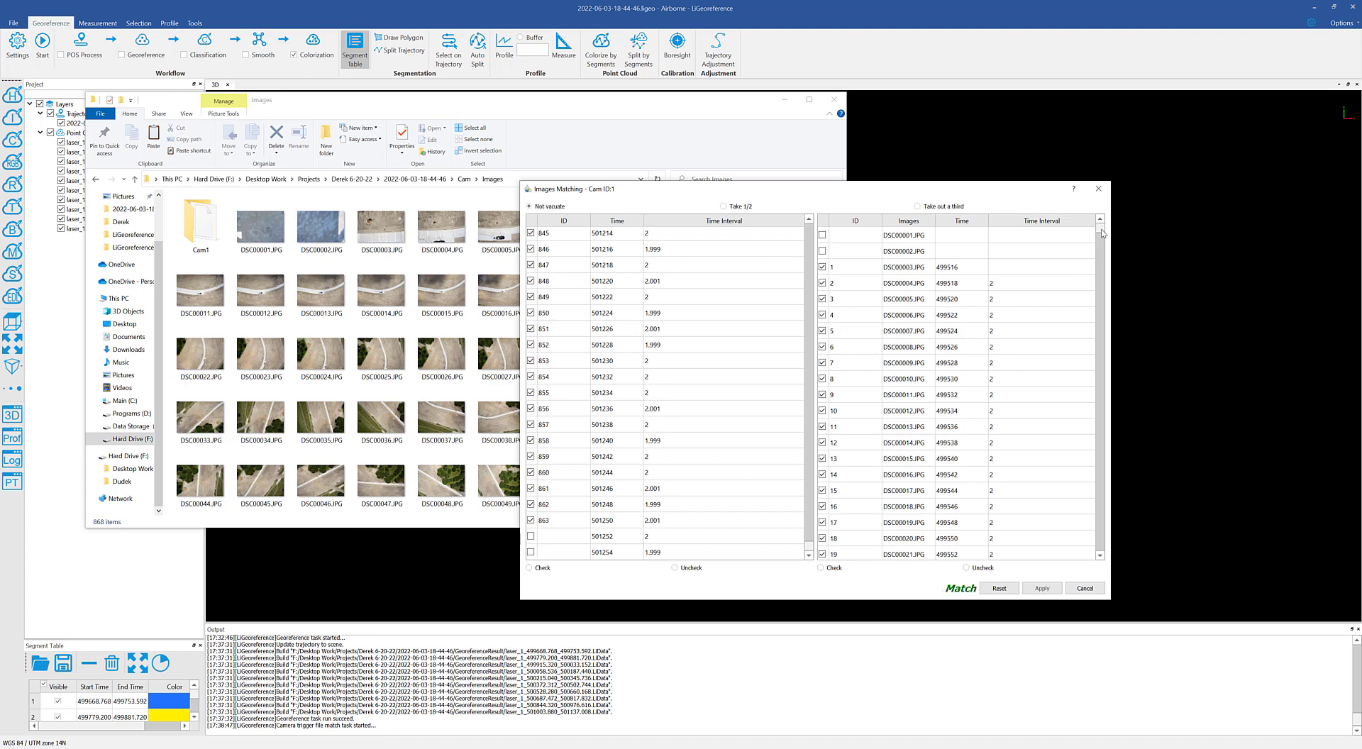
pyautogui.moveTo(1103, 226); pyautogui.dragTo(1101, 544)
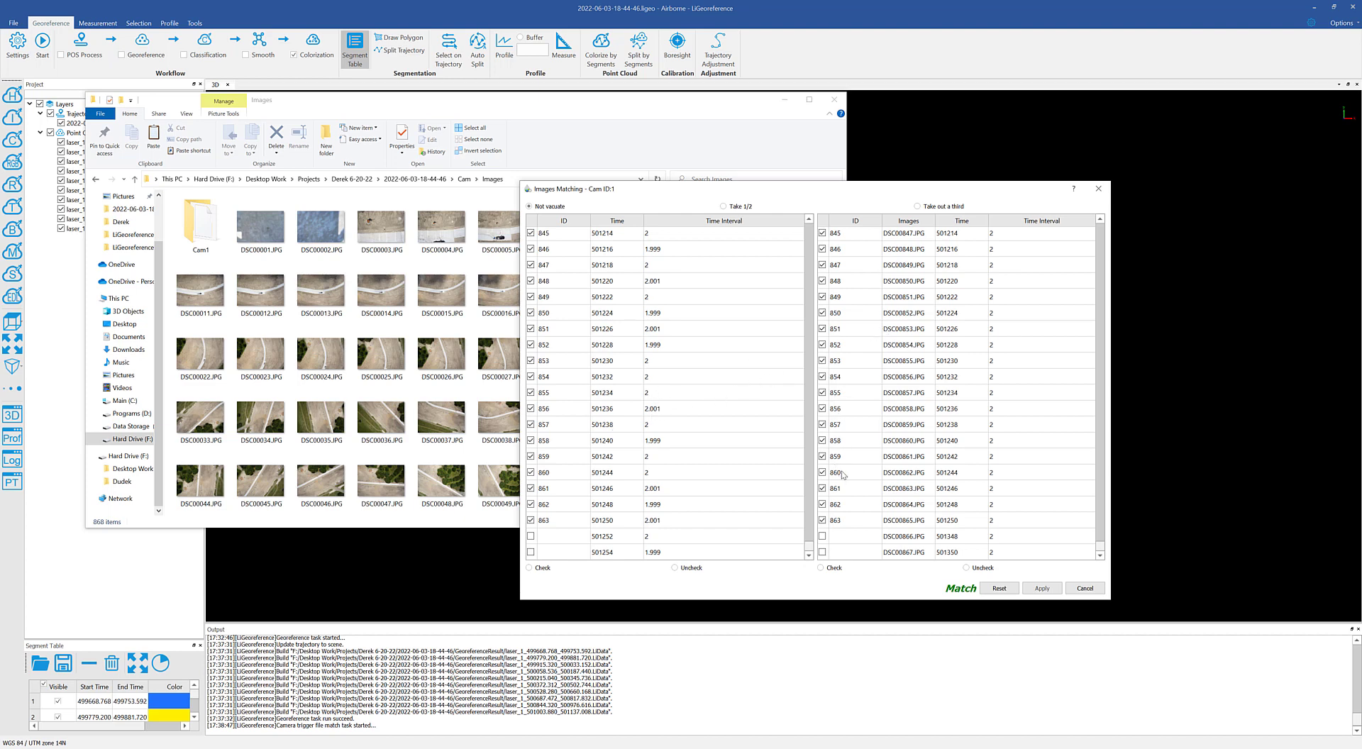
# Step: Re-include the excluded trigger records and first two images, and view the reference picture massey 18-44-46 rgb (1).png
pyautogui.click(530, 536)
pyautogui.click(531, 552)
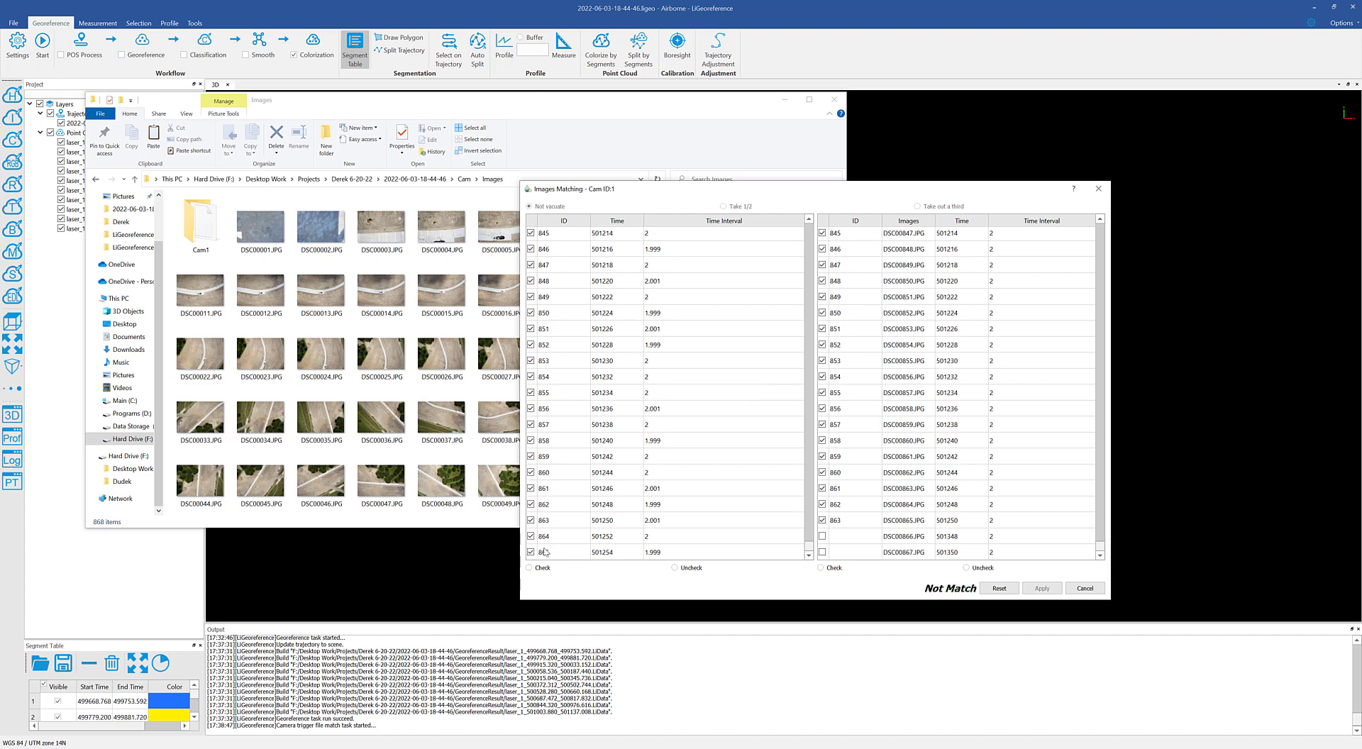
pyautogui.click(822, 552)
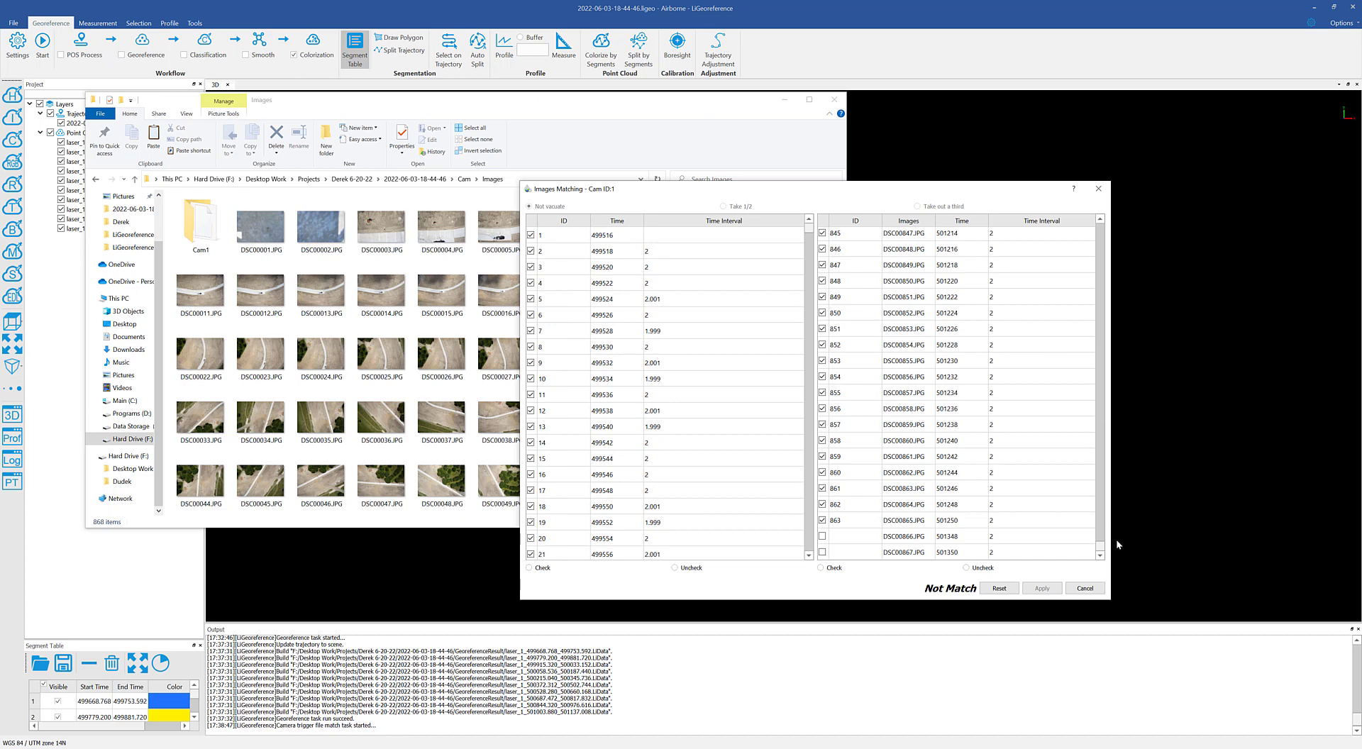
pyautogui.moveTo(1099, 545); pyautogui.dragTo(1099, 224)
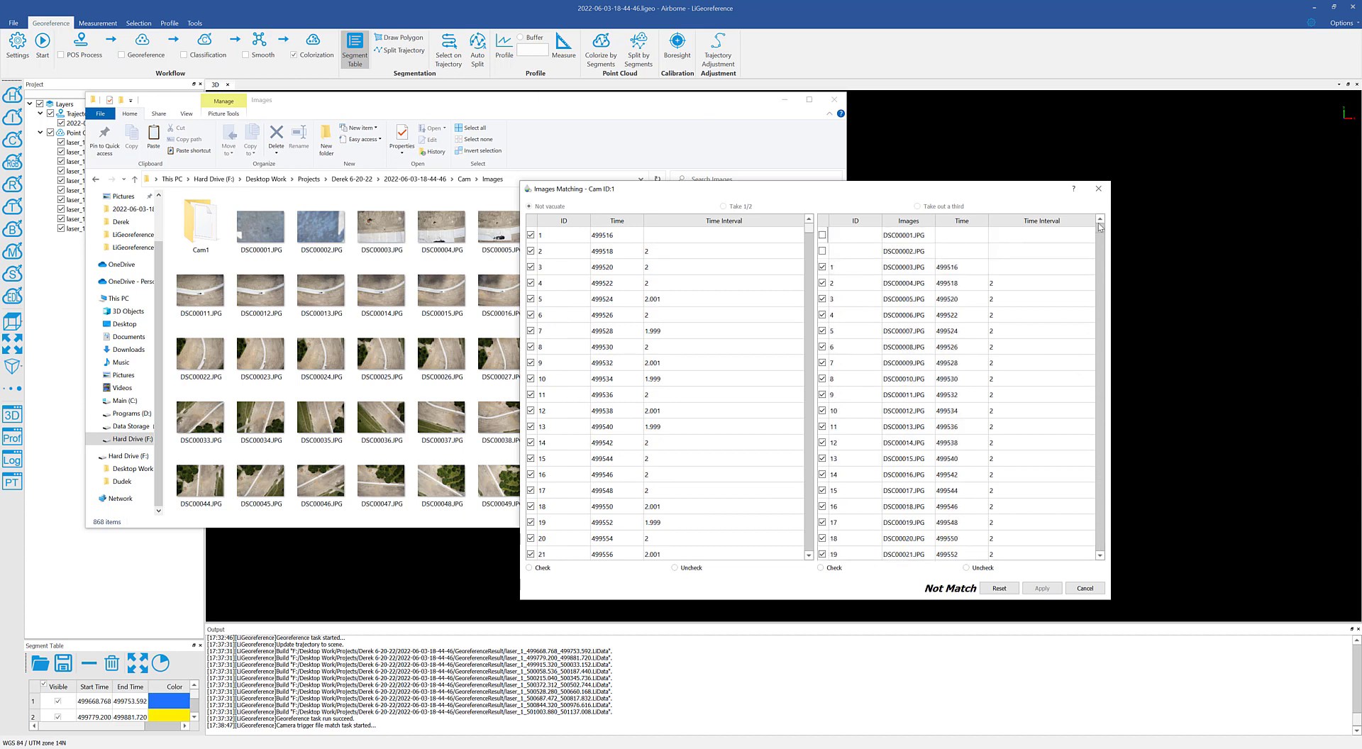
pyautogui.click(822, 235)
pyautogui.click(822, 250)
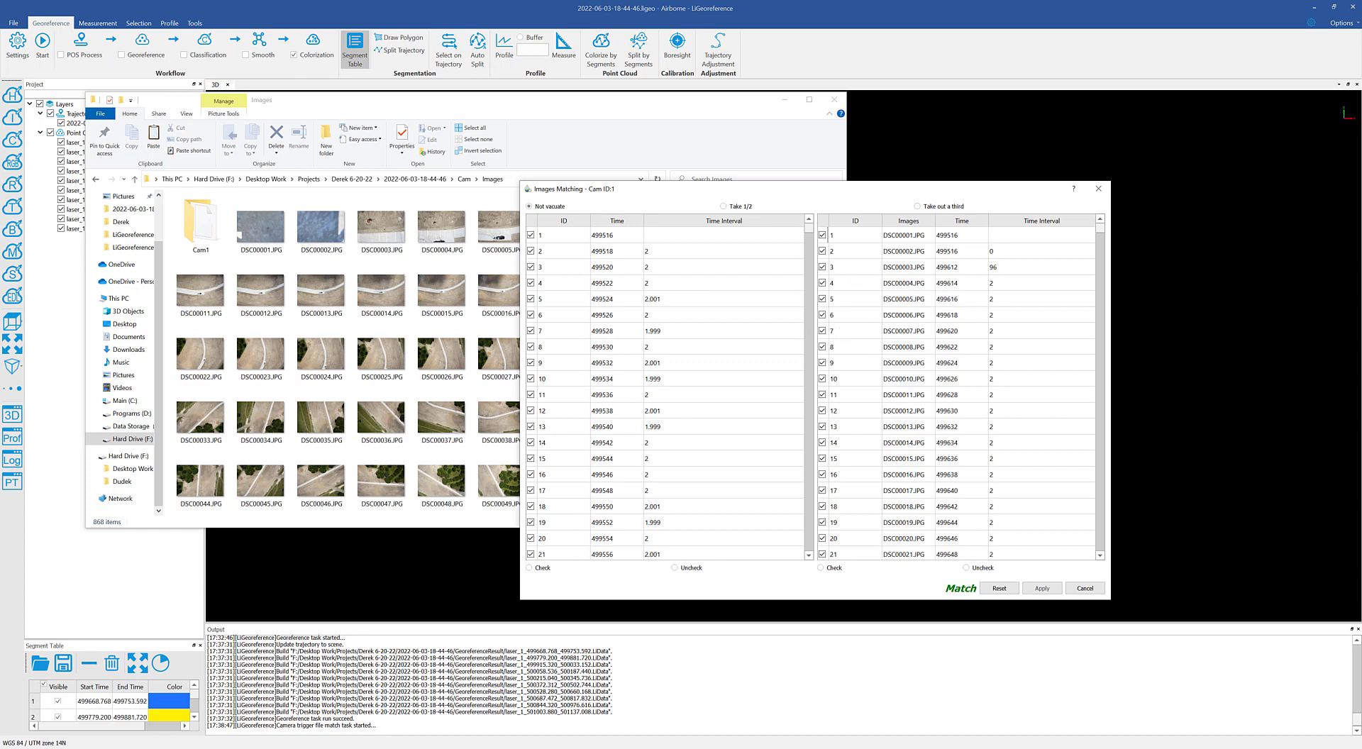
pyautogui.click(250, 748)
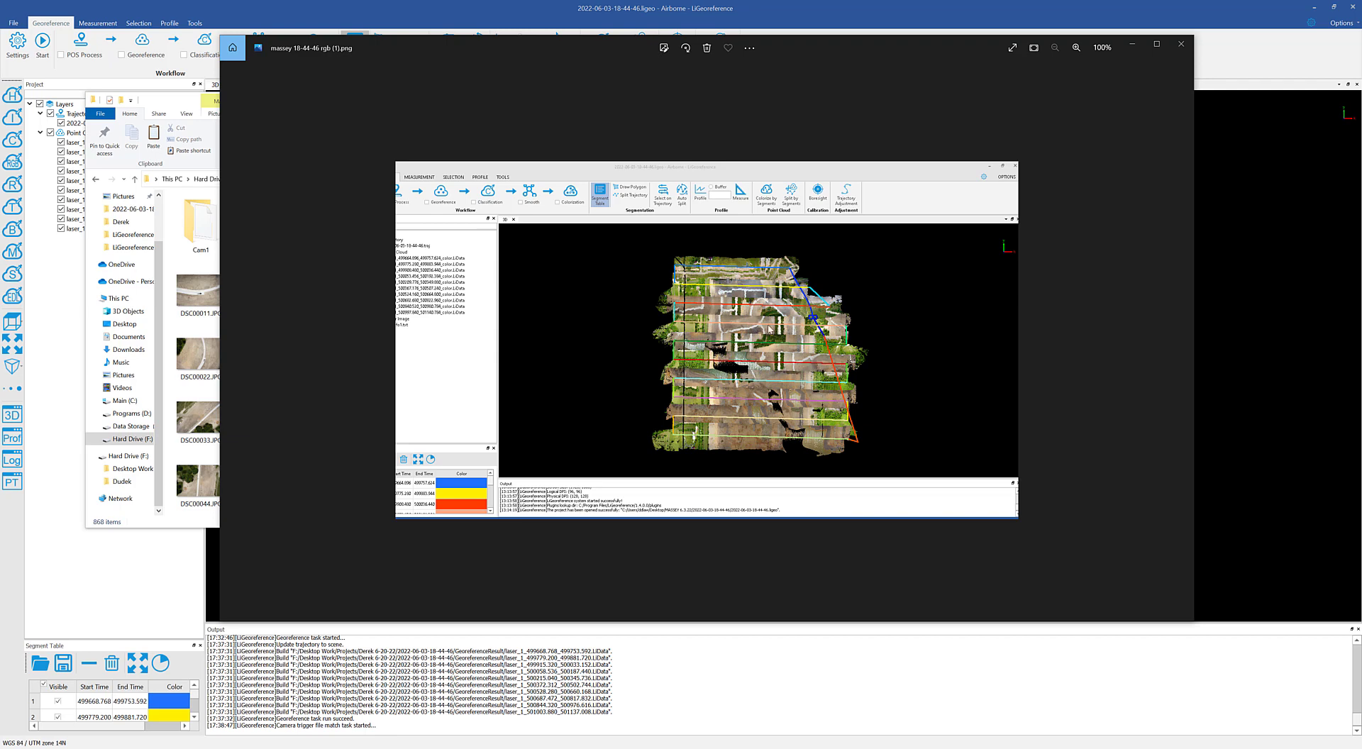
pyautogui.click(1133, 44)
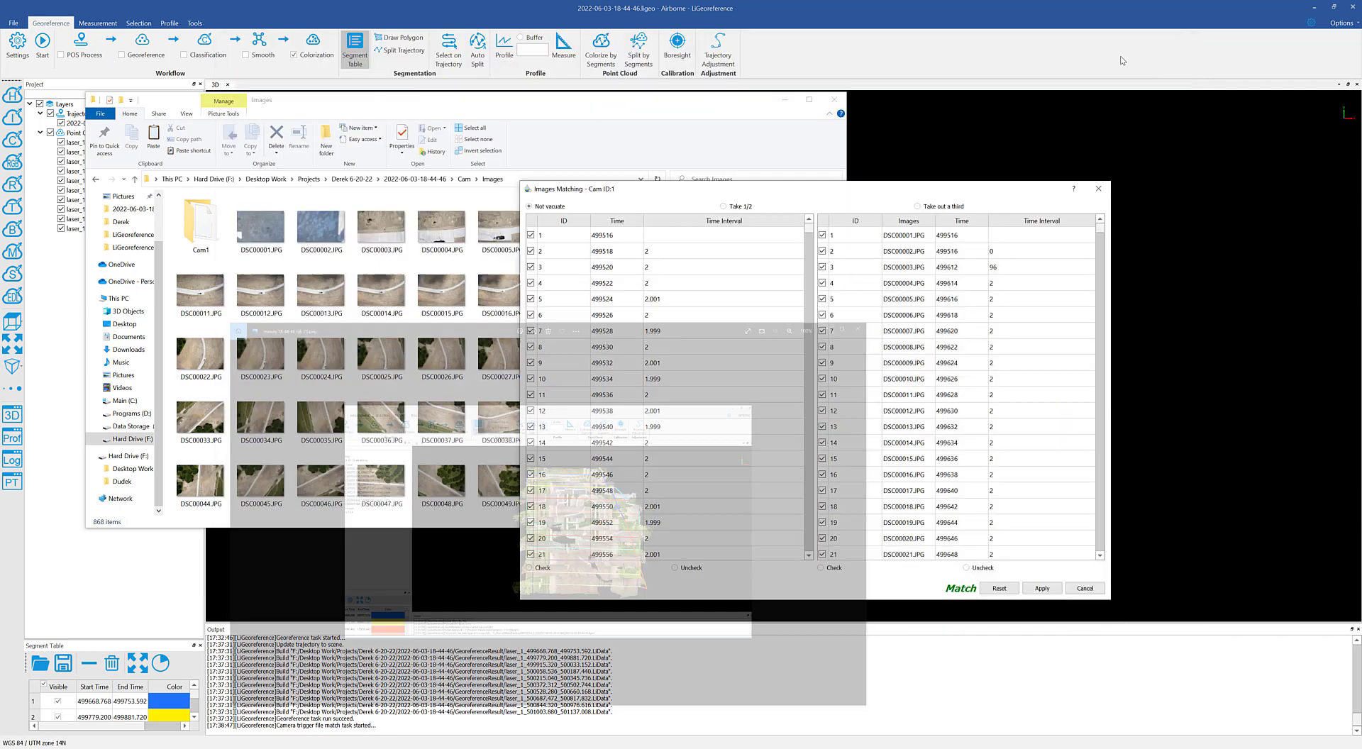
# Step: Exclude images DSC00001.JPG and DSC00002.JPG plus the last two trigger records, 864 and 865, and apply the image matching
pyautogui.click(823, 235)
pyautogui.click(823, 252)
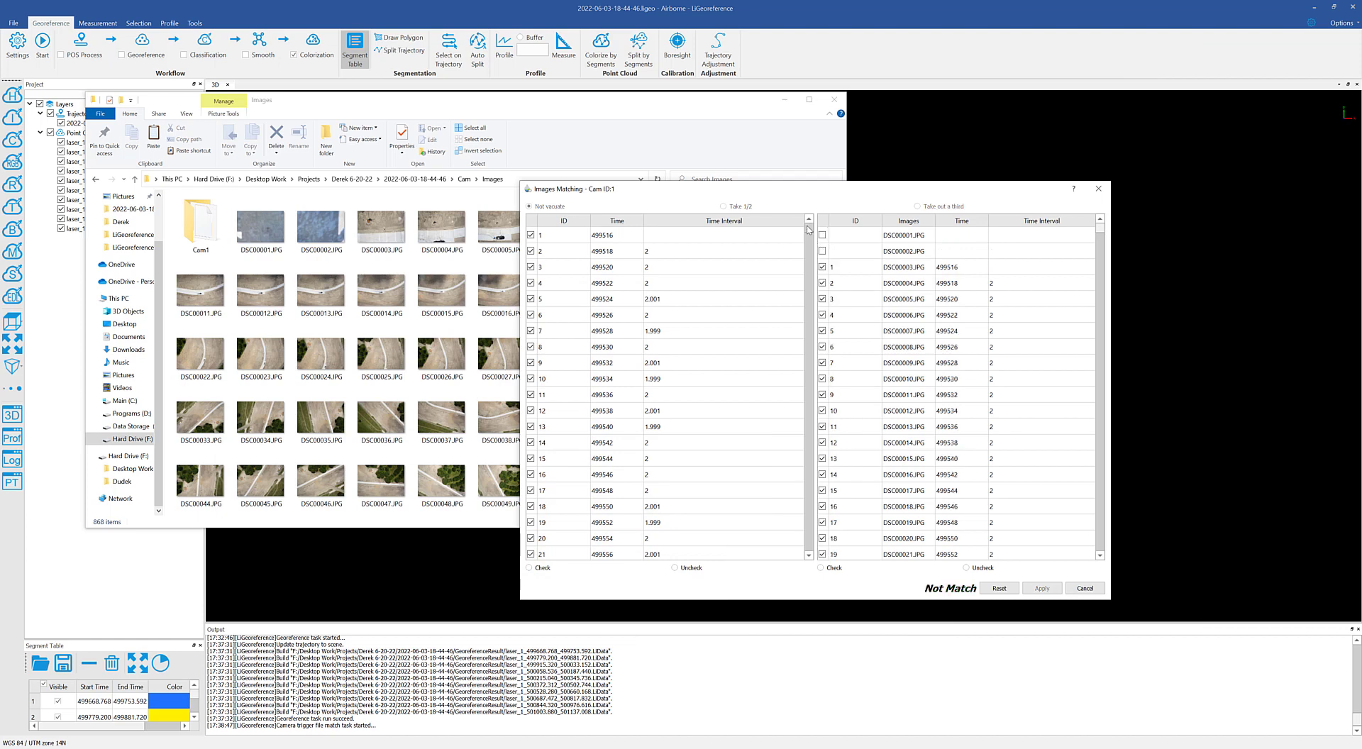
pyautogui.moveTo(809, 229); pyautogui.dragTo(811, 552)
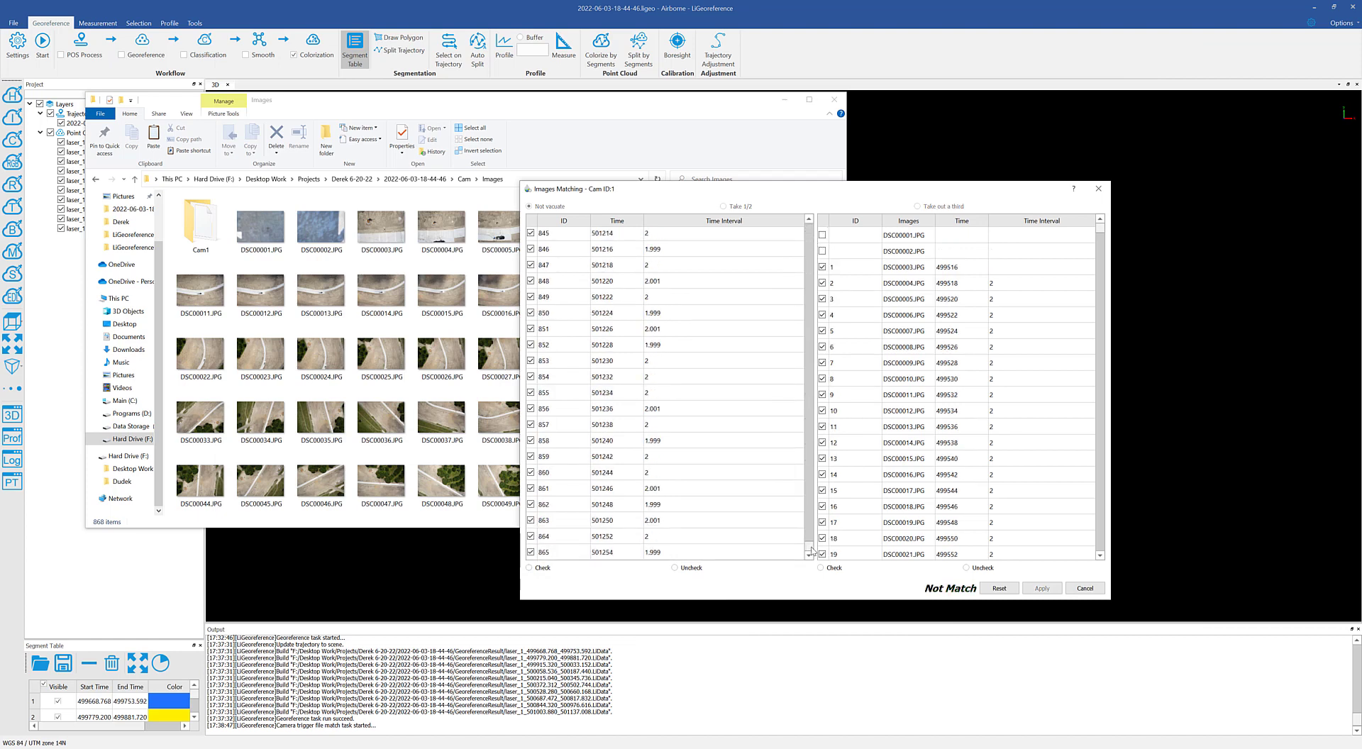
pyautogui.click(531, 552)
pyautogui.click(530, 537)
pyautogui.click(785, 101)
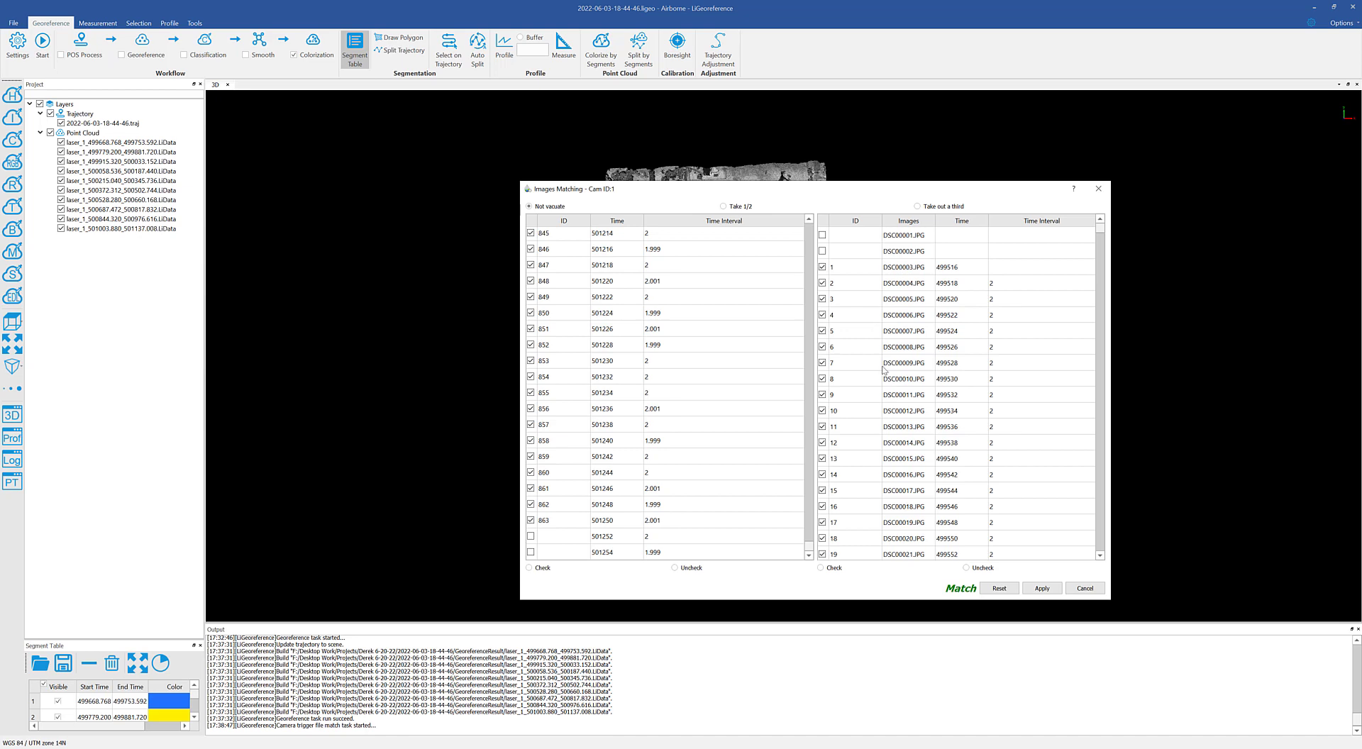
pyautogui.click(1041, 589)
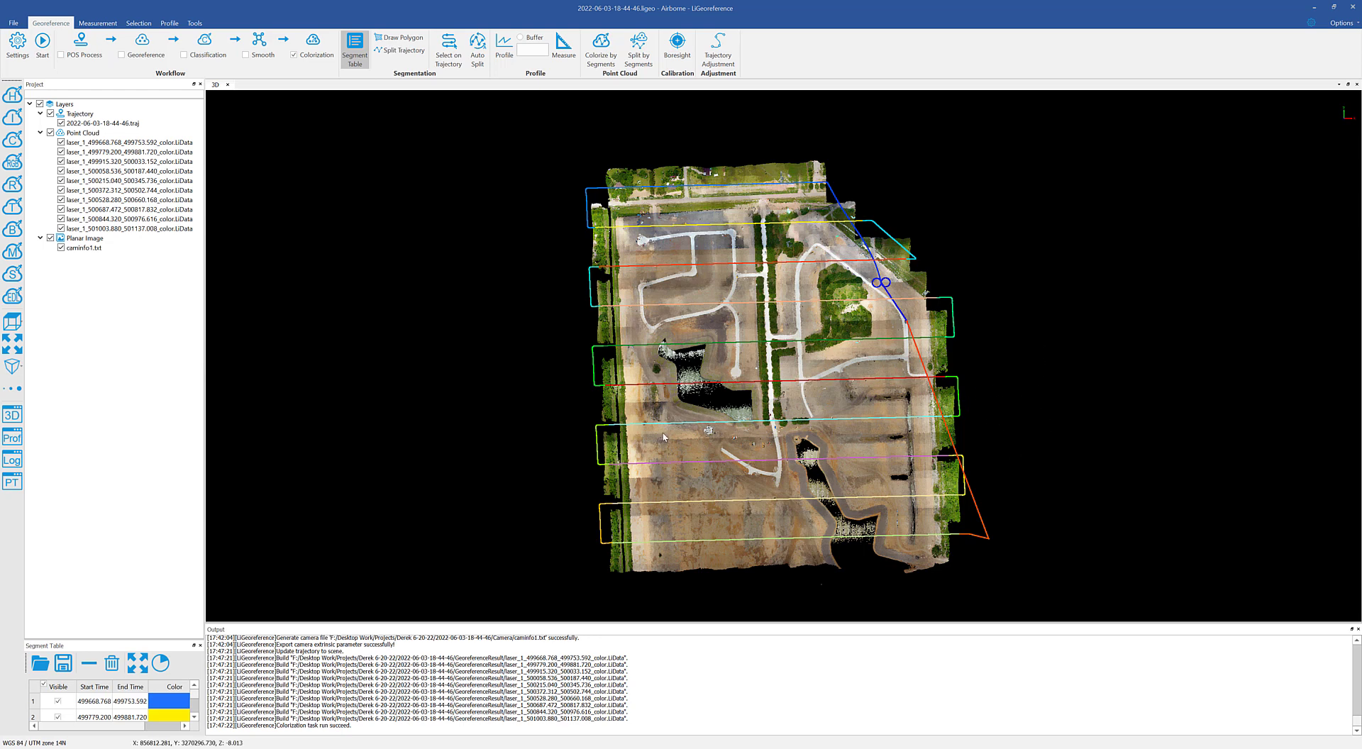
# Step: Compare the colorized point cloud side by side with massey 18-44-46 rgb (1).png and glance at the Images folder
pyautogui.moveTo(929, 389); pyautogui.dragTo(1211, 368, button='middle')
pyautogui.click(289, 748)
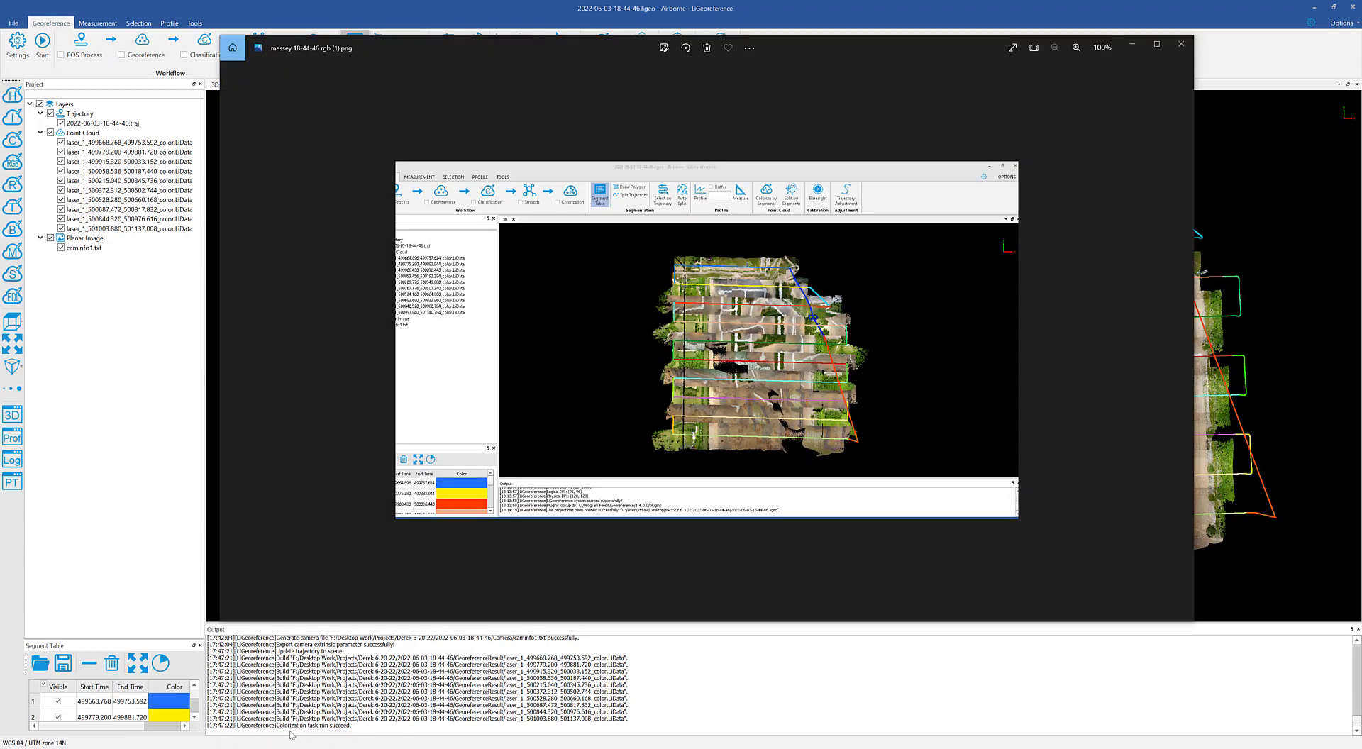
pyautogui.moveTo(1196, 153); pyautogui.dragTo(820, 206)
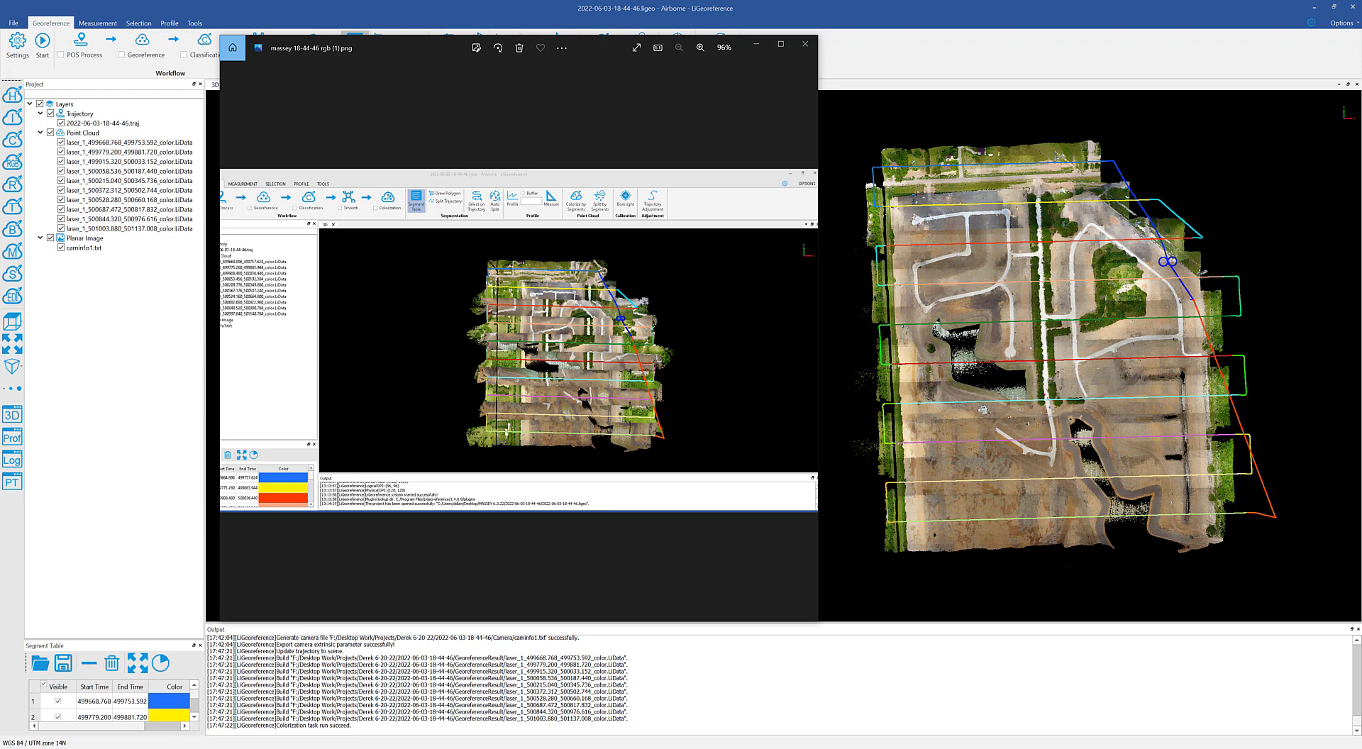
pyautogui.click(56, 713)
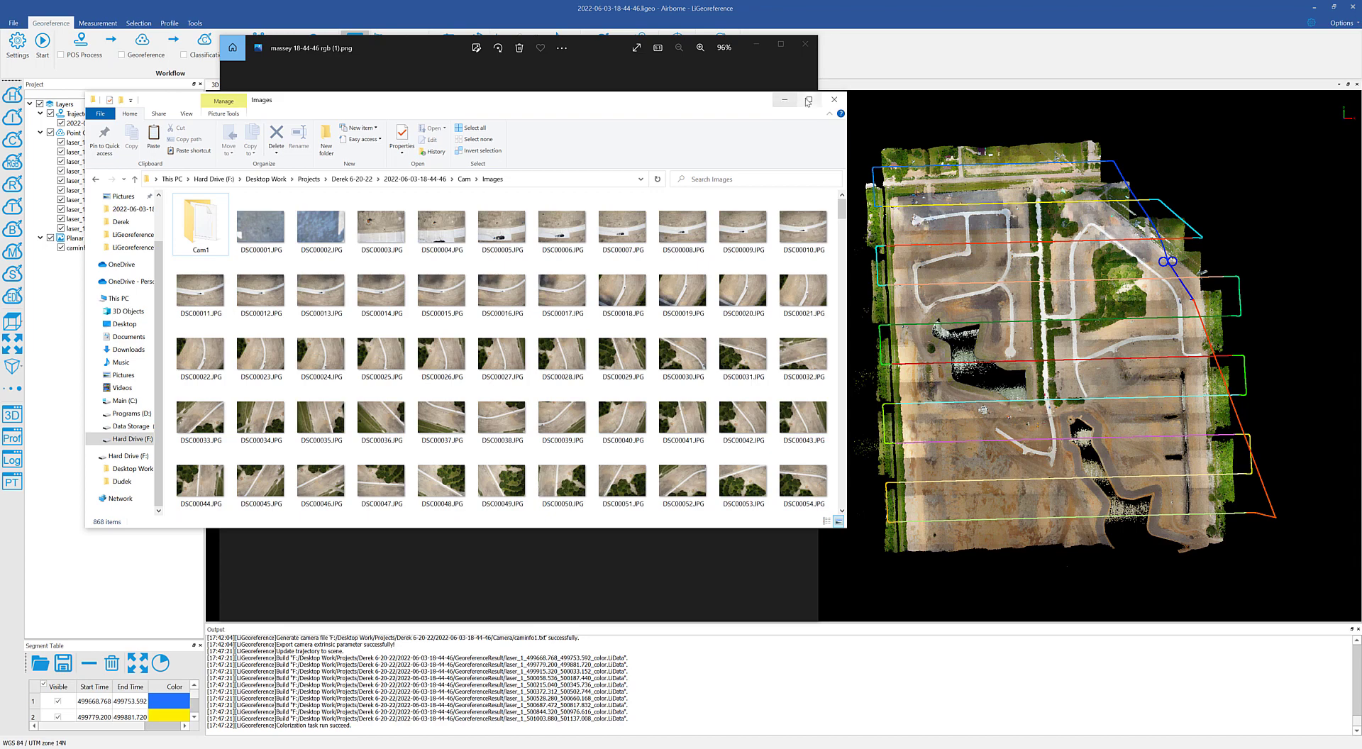
pyautogui.click(782, 102)
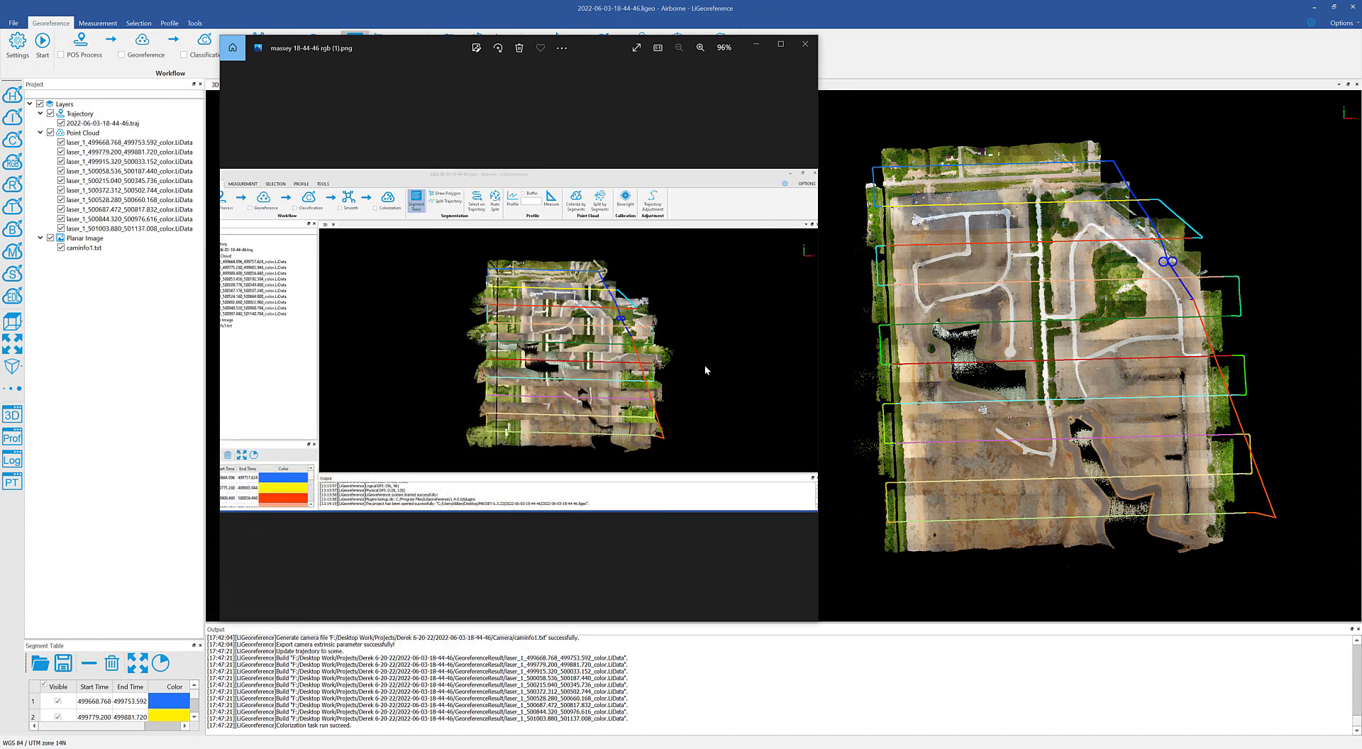